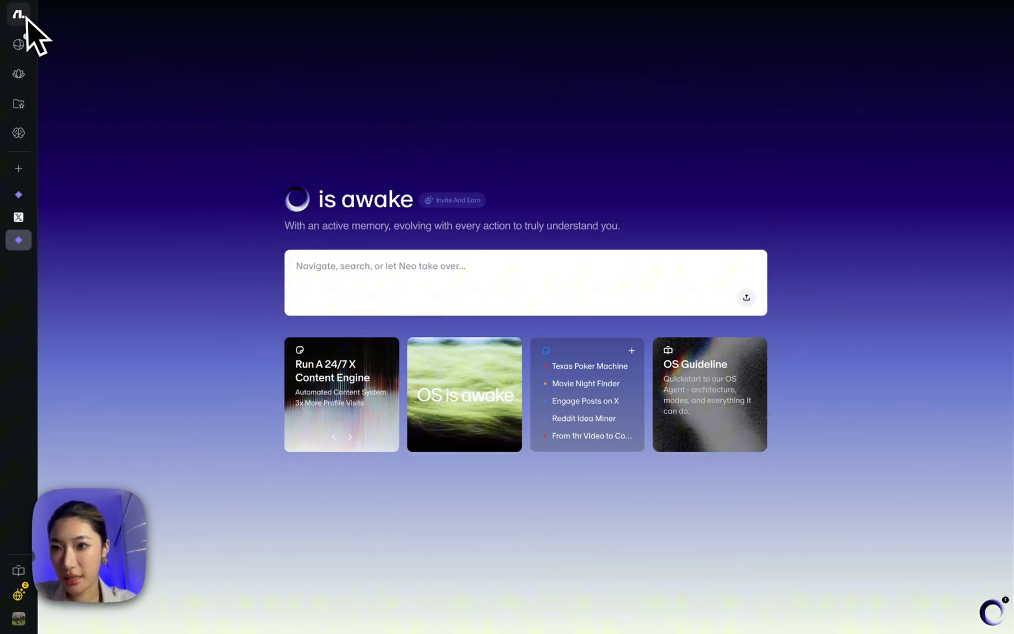
# Enter / in the home prompt to list Search Google, Run Task and Ask in Canvas.
pyautogui.click(341, 265)
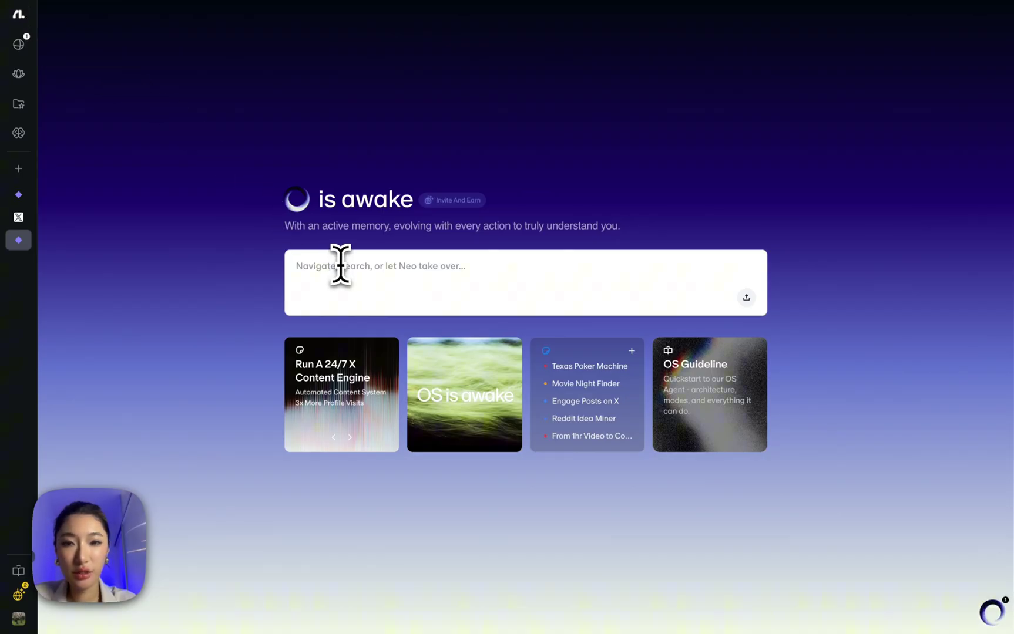
pyautogui.write('/')
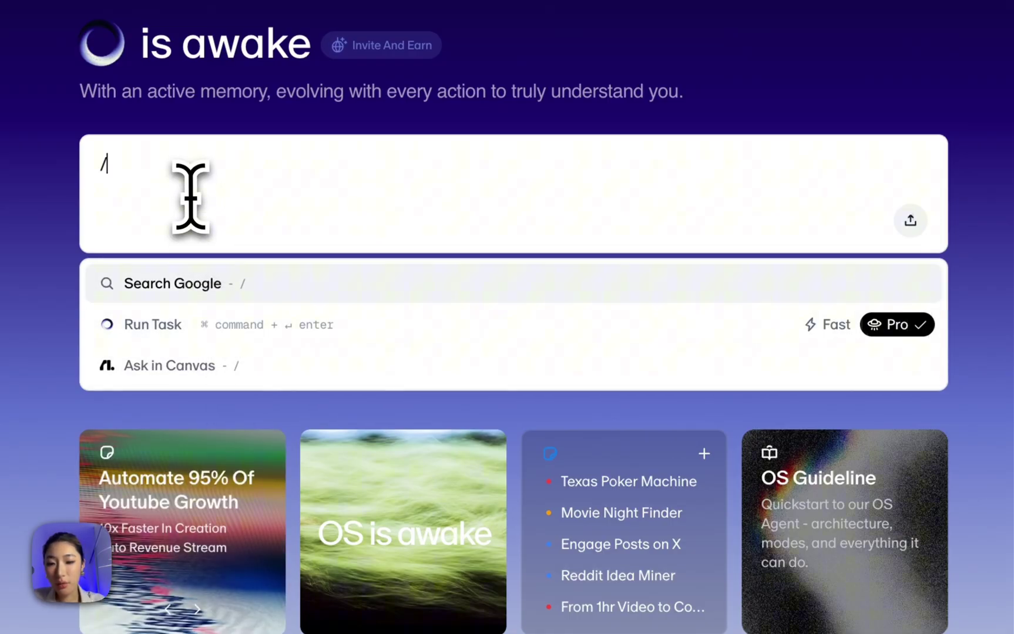
# Replace the slash with W to start a 'What is Flowith' prompt.
pyautogui.press('BackSpace')
pyautogui.write('W')
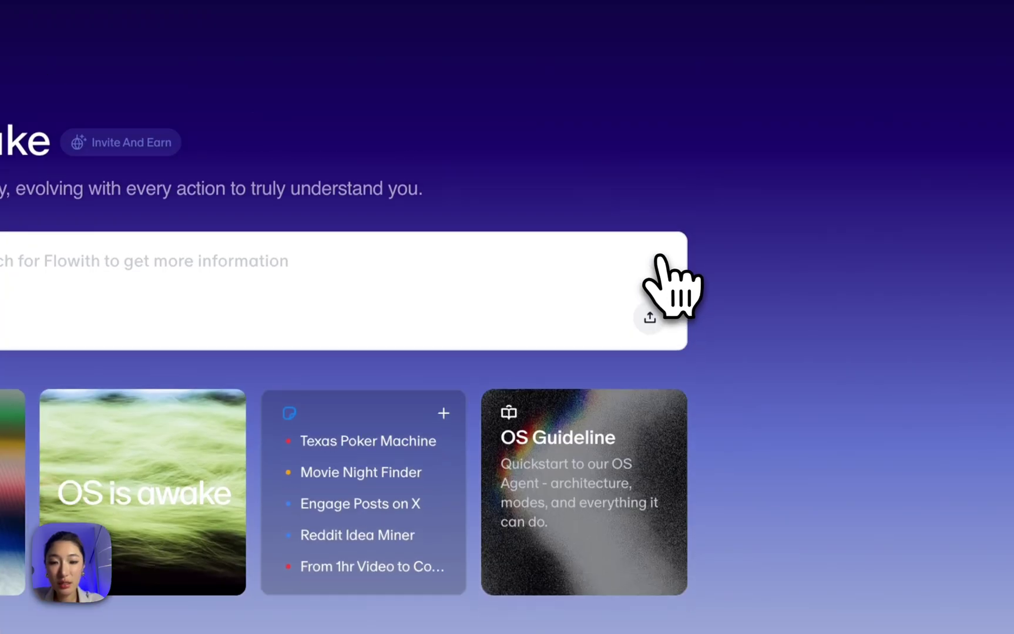
# Bring up the Downloads file picker and cancel it without attaching a file.
pyautogui.click(651, 251)
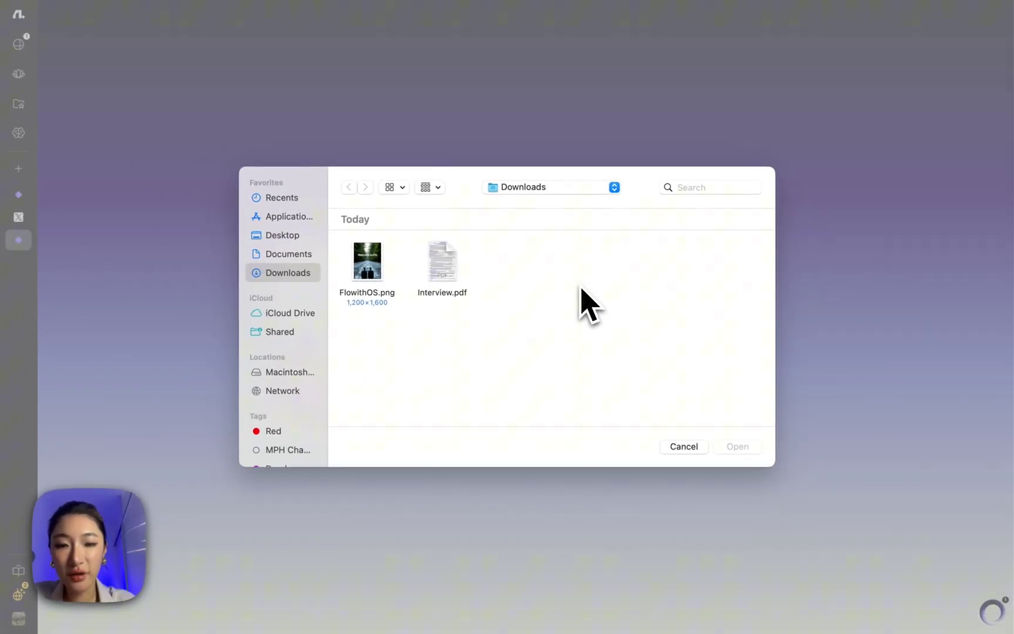
pyautogui.click(695, 450)
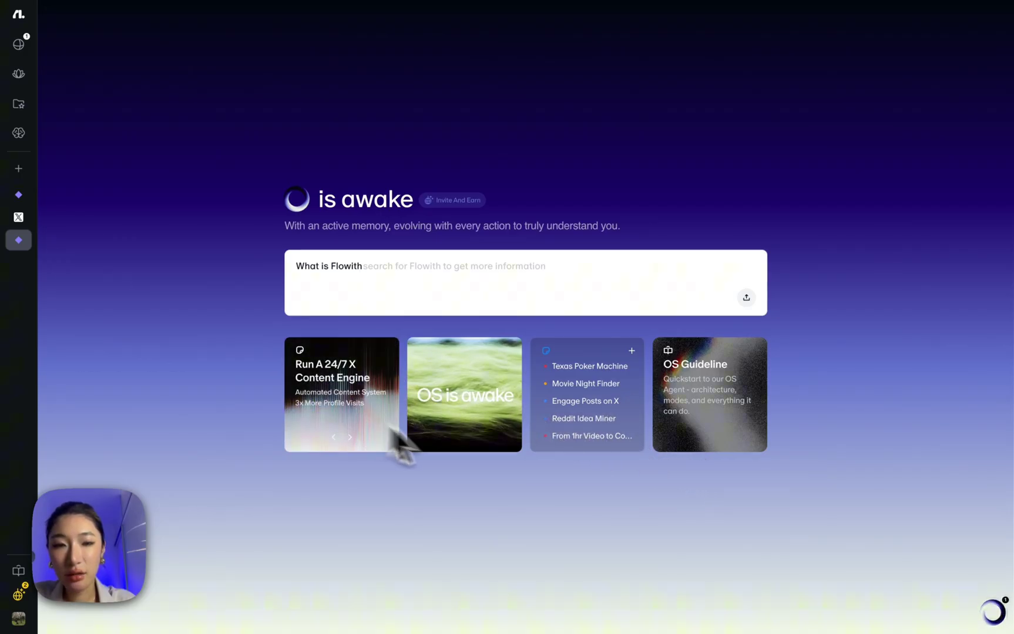
pyautogui.click(631, 352)
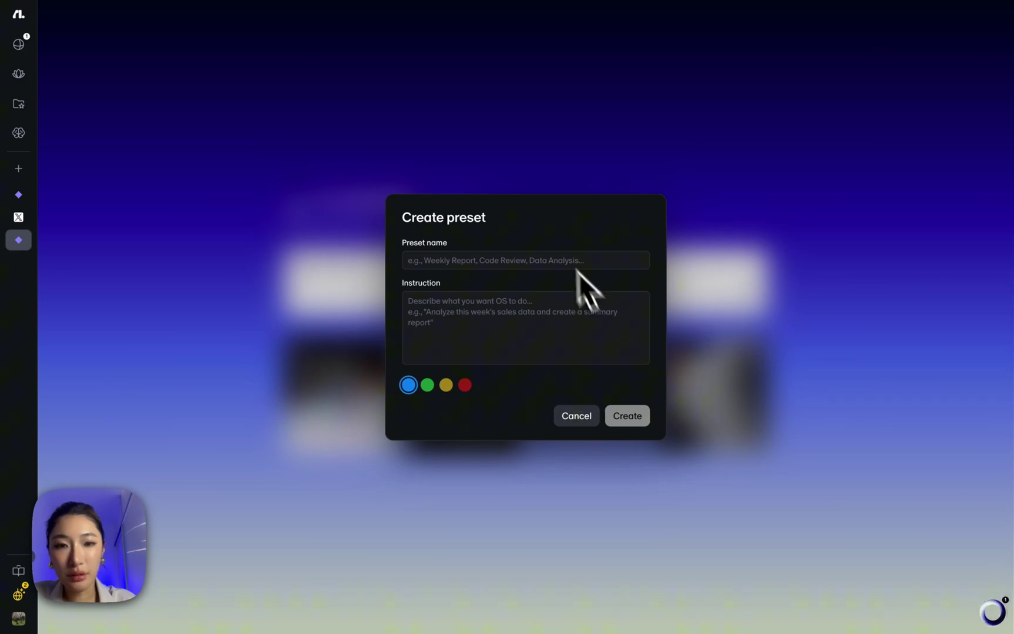
pyautogui.click(694, 286)
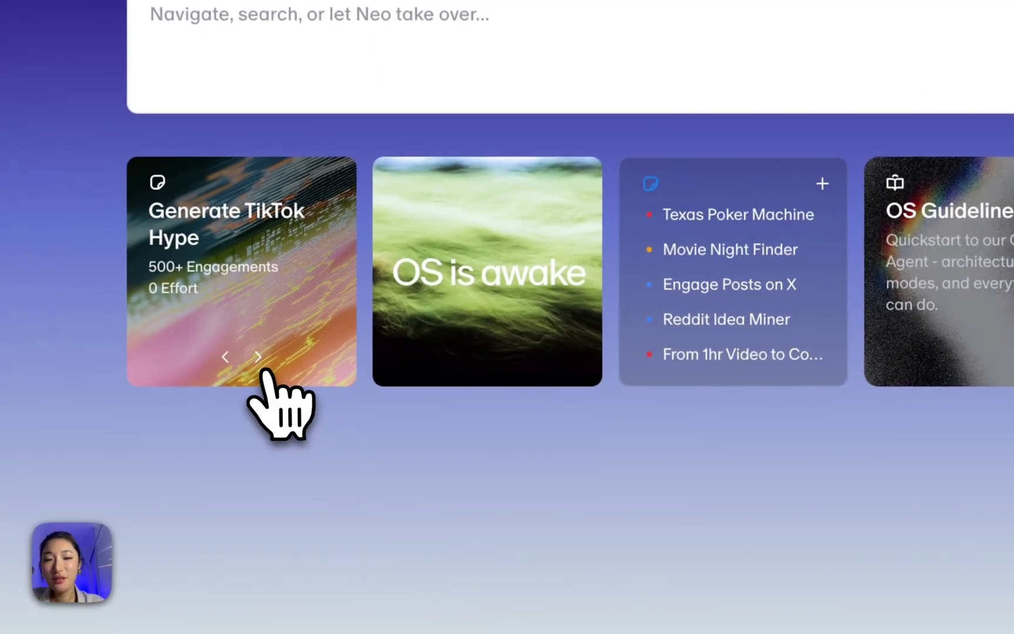
# Launch the Run A 24/7 X Content Engine preset, check its Files, then minimise the agent panel.
pyautogui.click(350, 440)
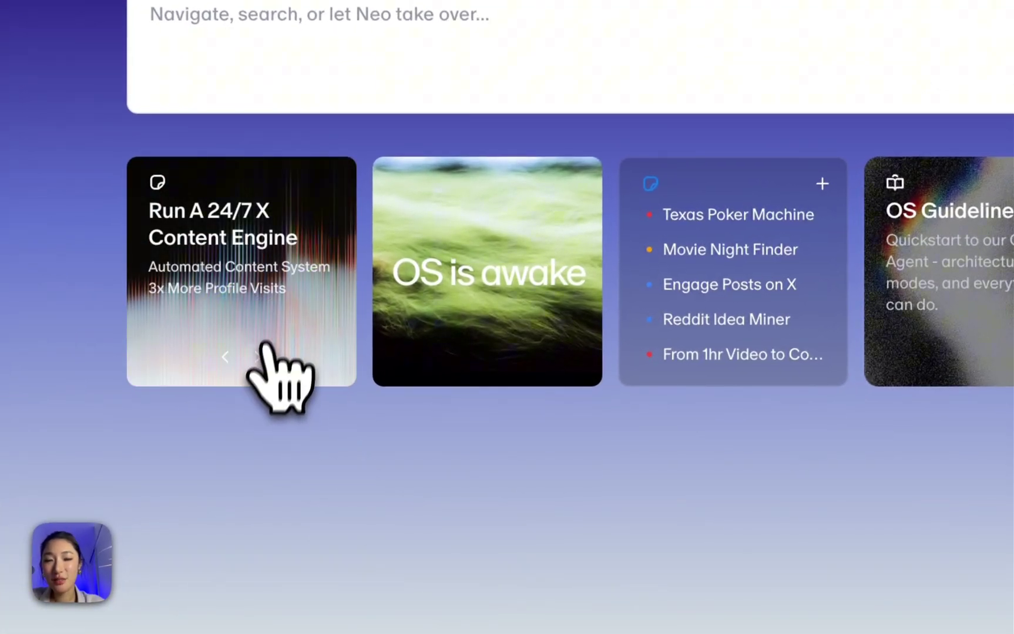
pyautogui.click(282, 372)
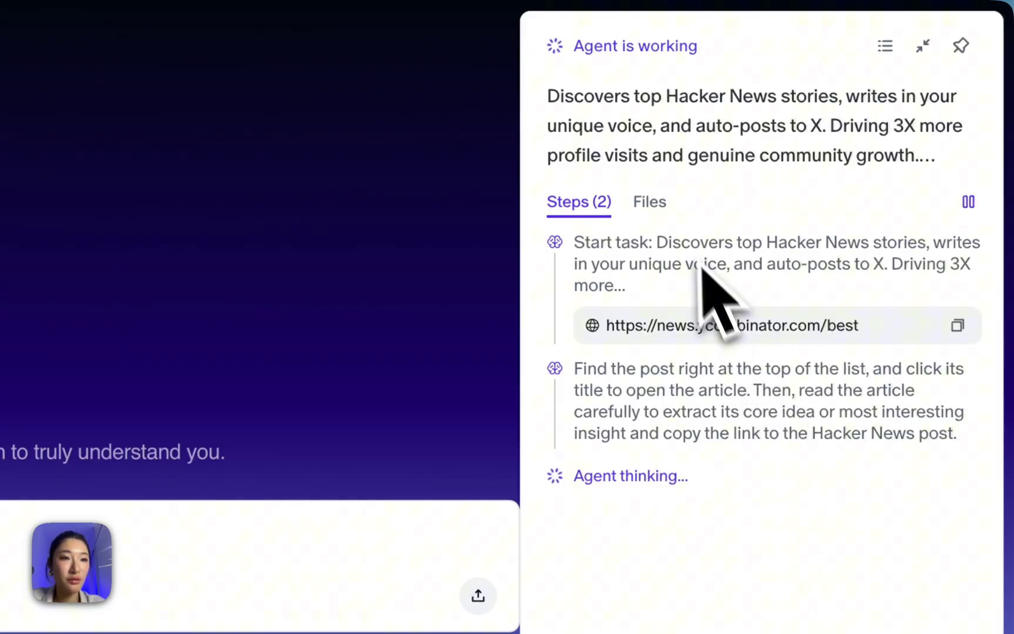
pyautogui.click(665, 214)
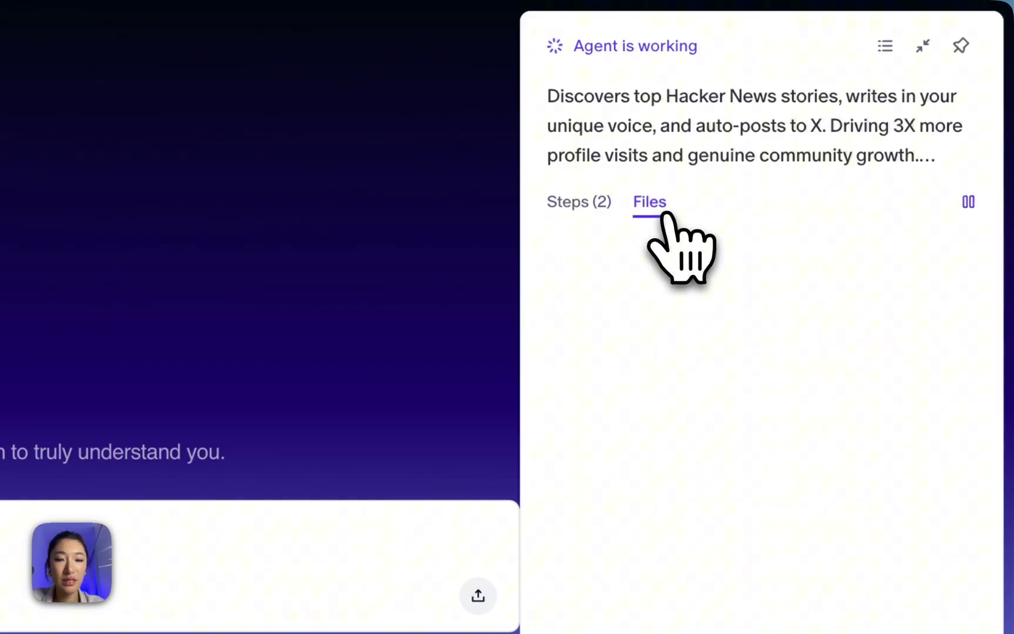
pyautogui.click(961, 47)
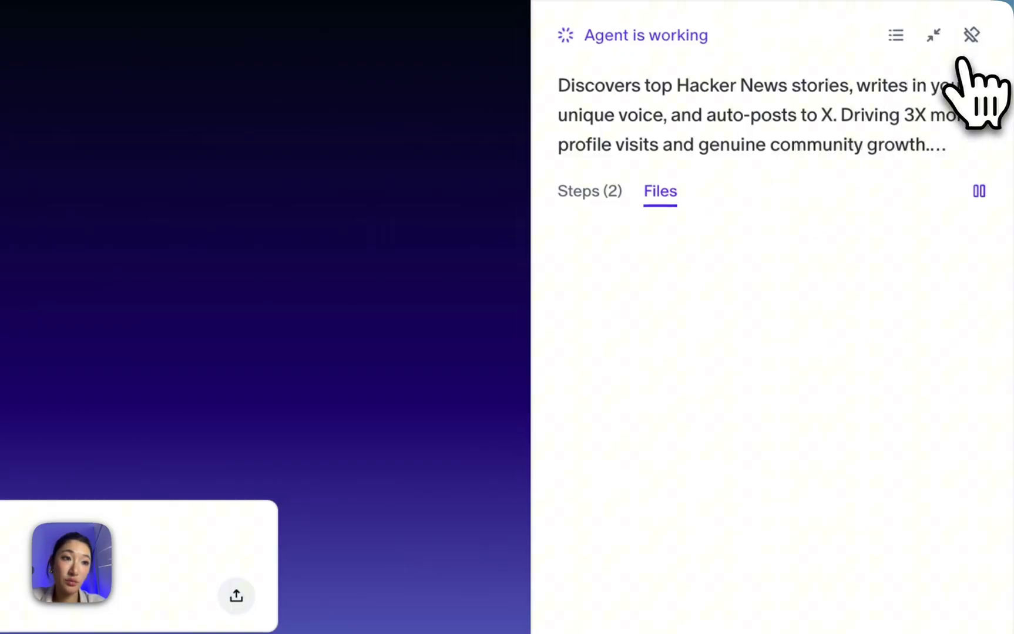
pyautogui.click(970, 34)
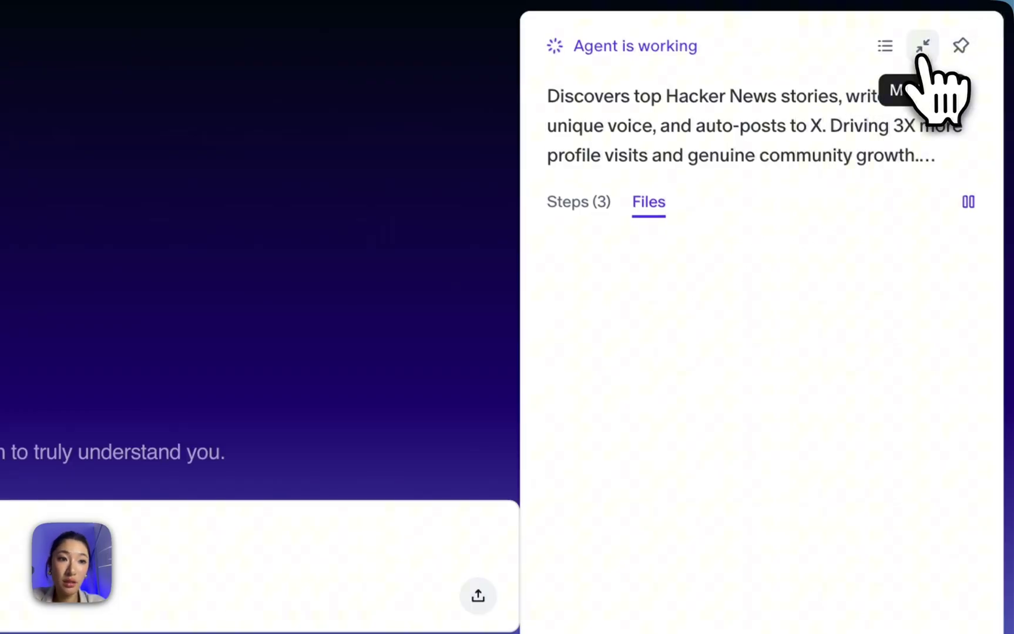
pyautogui.click(578, 202)
pyautogui.click(923, 45)
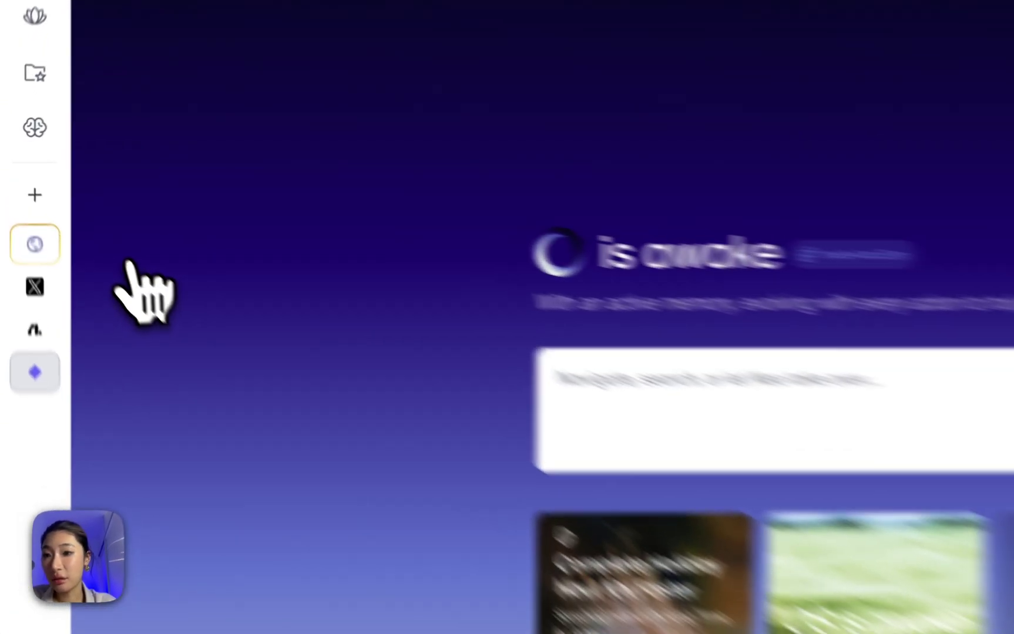
# View the agent's Hacker News best-stories tab, then switch to the X home timeline tab.
pyautogui.moveTo(24, 199)
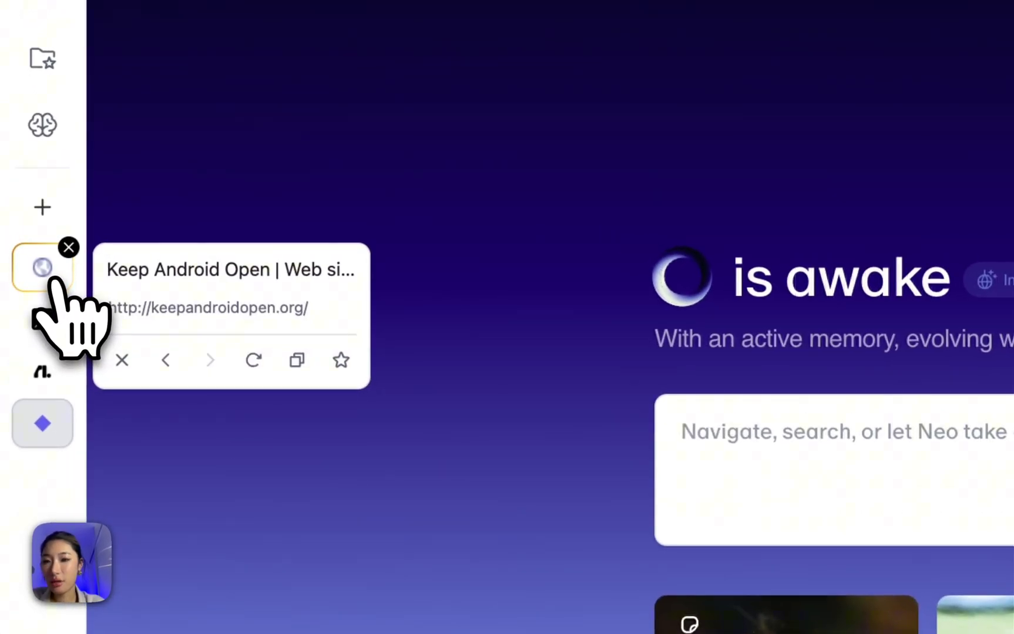
pyautogui.moveTo(57, 281); pyautogui.dragTo(482, 427)
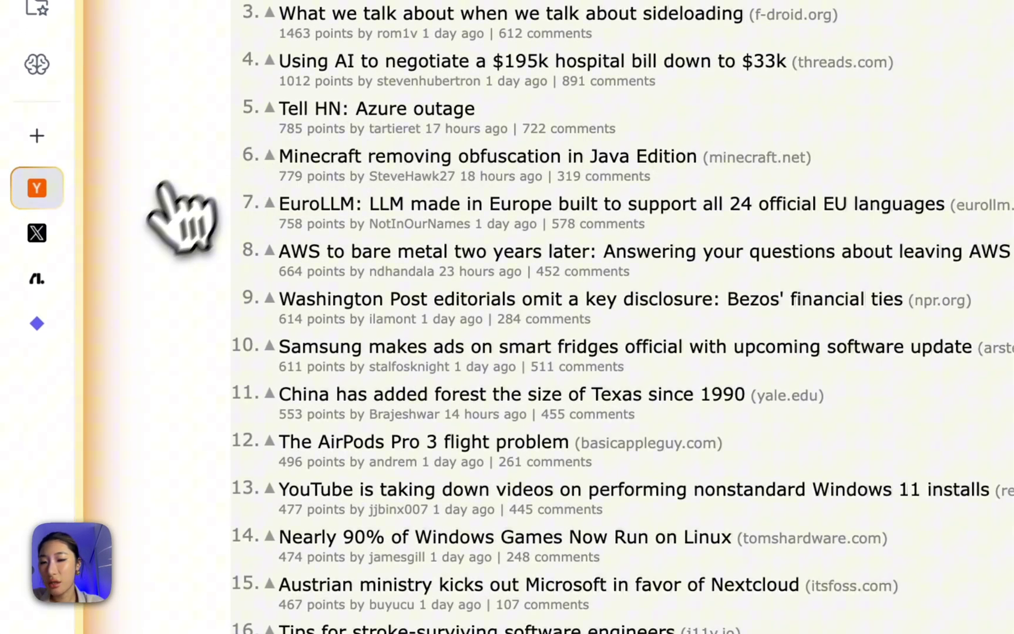
pyautogui.click(37, 233)
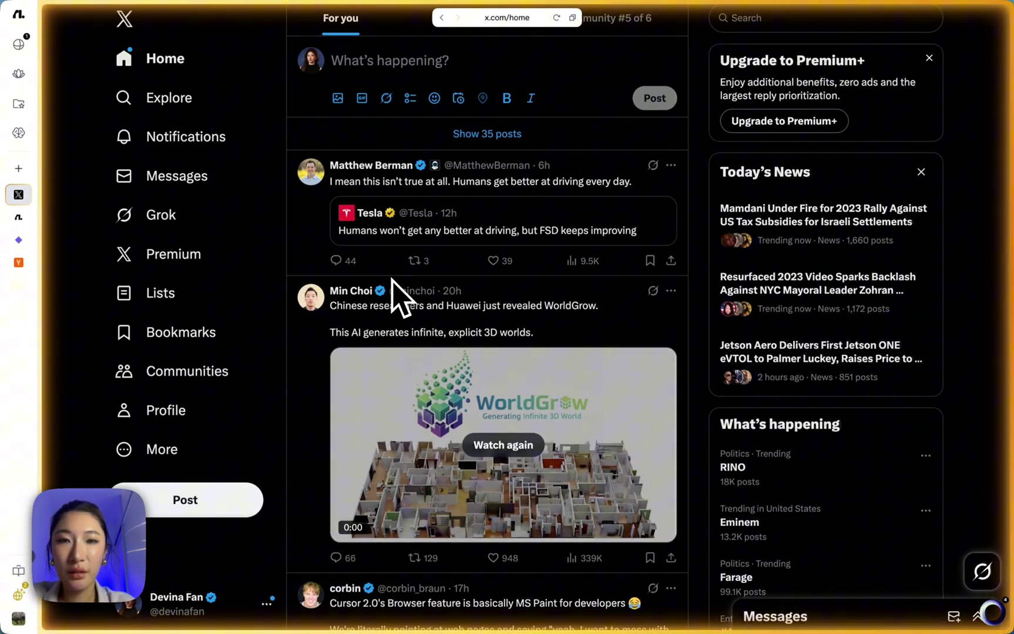
# Use the G P shortcut to view the X profile, then return to the Flowith new tab.
pyautogui.press('g')
pyautogui.press('p')
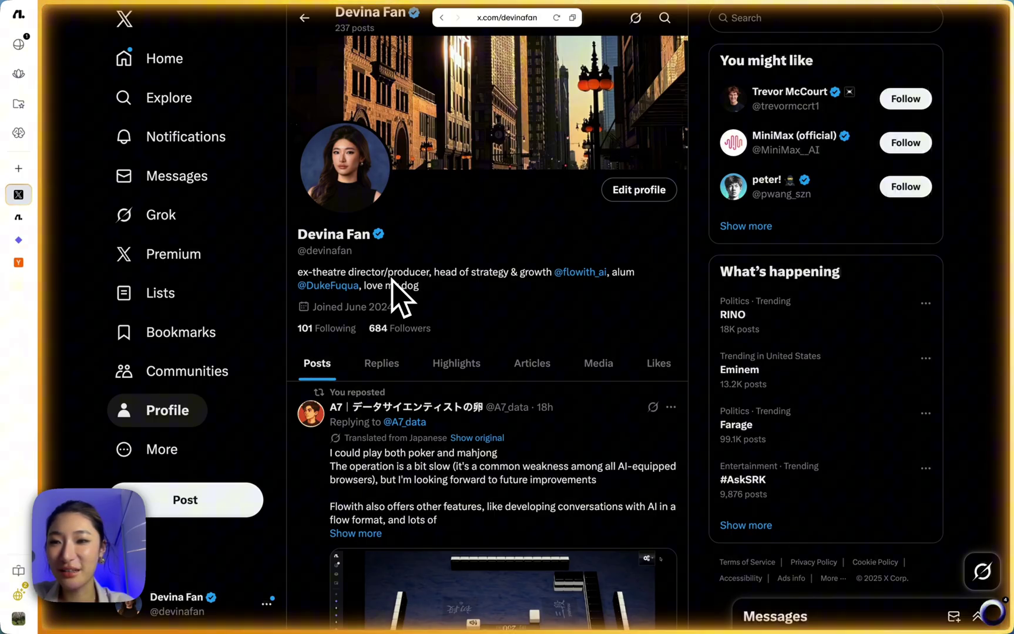
pyautogui.moveTo(25, 271)
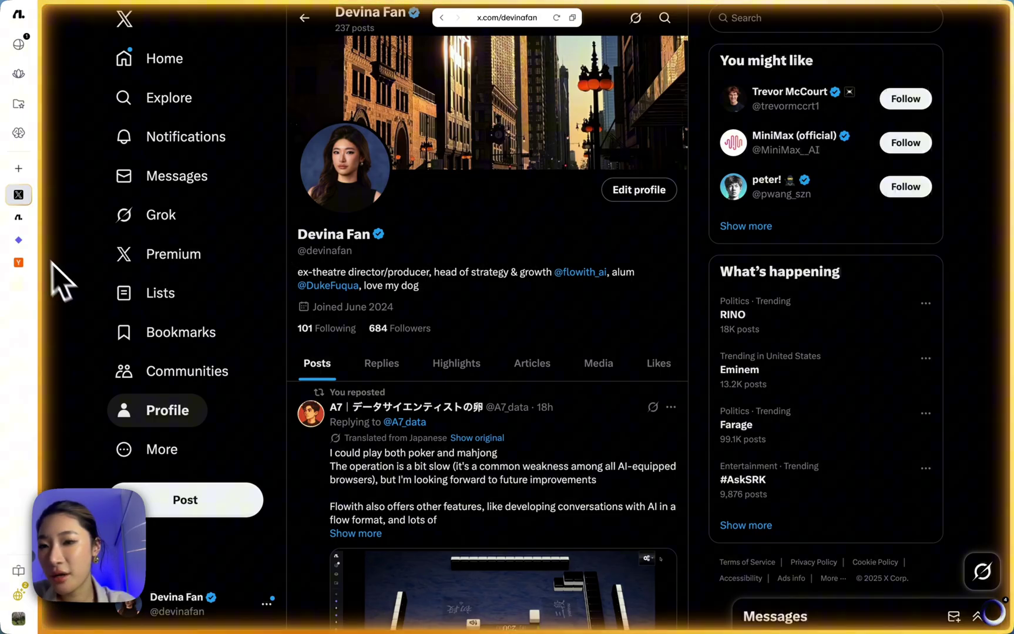
pyautogui.click(19, 218)
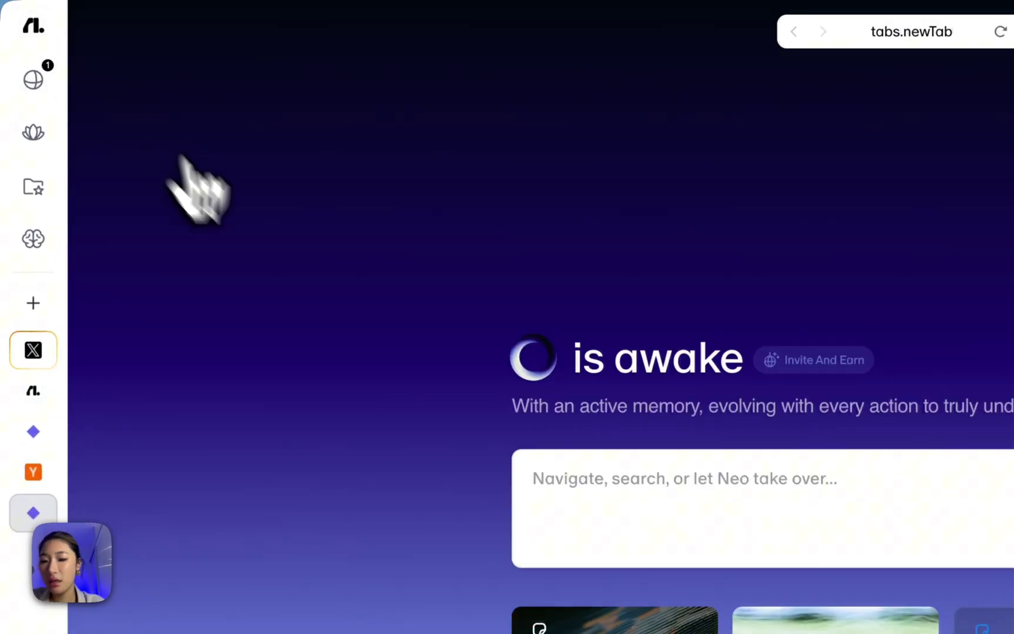
pyautogui.click(47, 87)
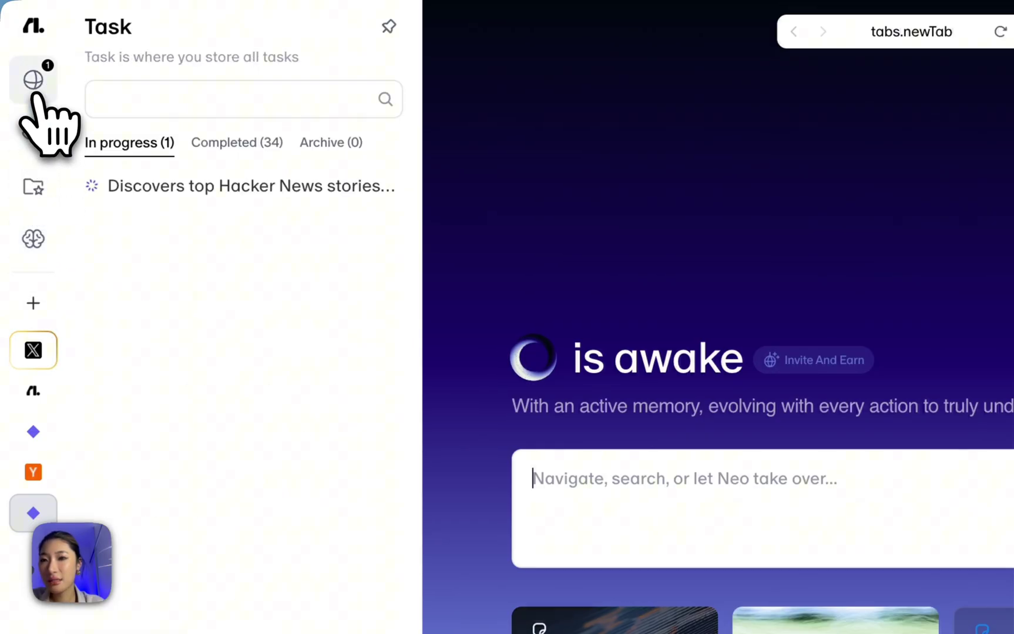
pyautogui.moveTo(35, 126)
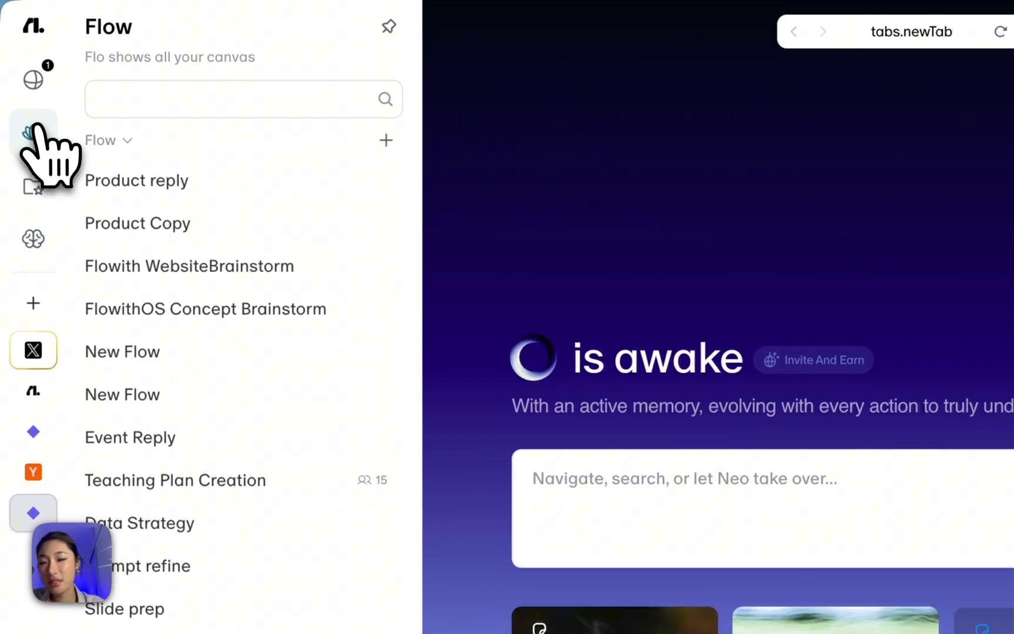
pyautogui.moveTo(37, 183)
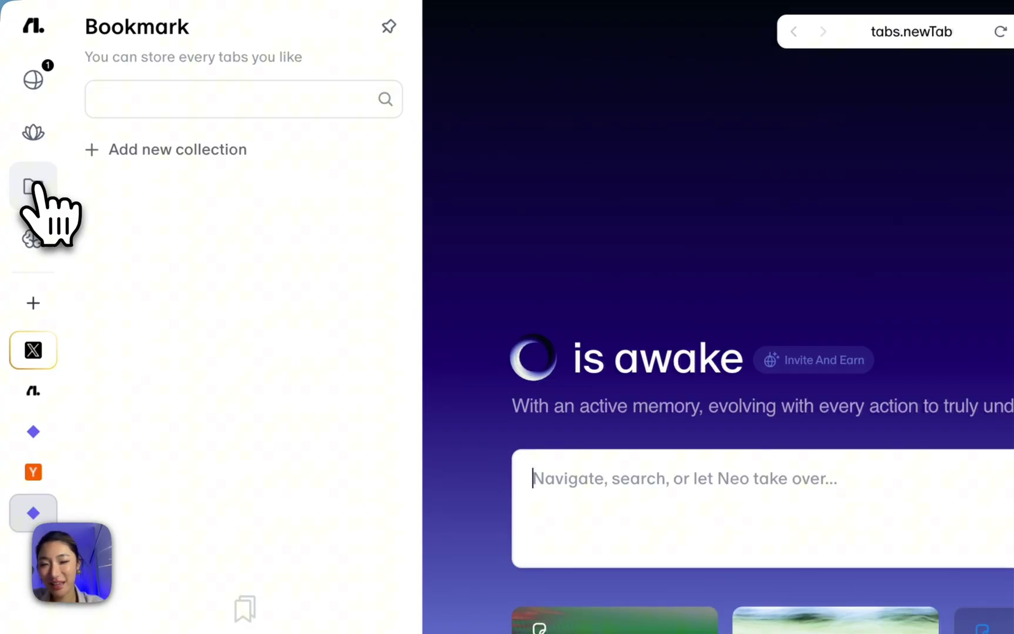
pyautogui.moveTo(34, 235)
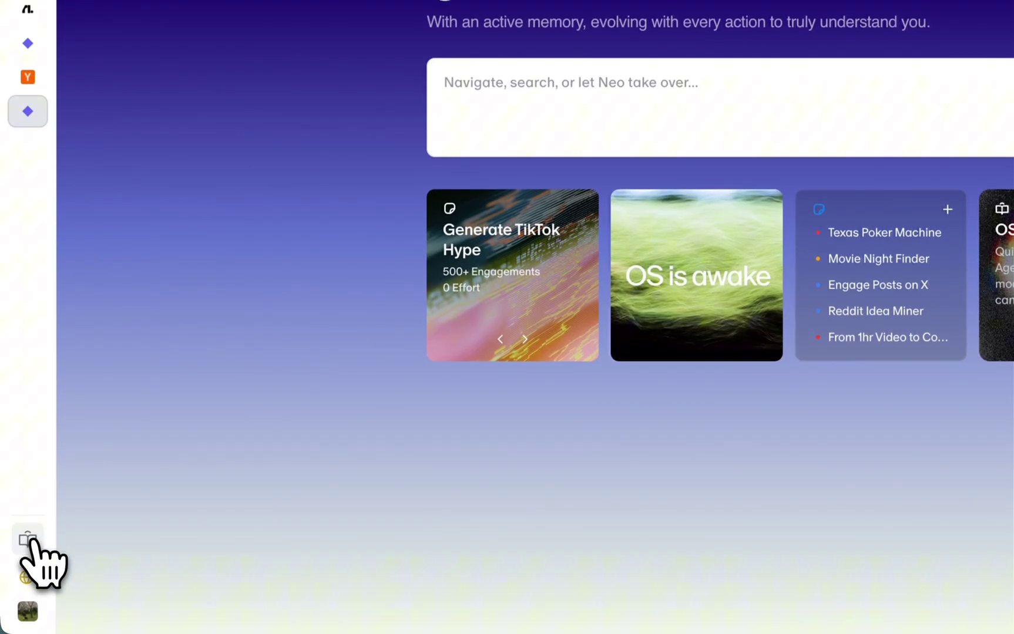
pyautogui.click(30, 541)
pyautogui.scroll(-15, 360, 433)
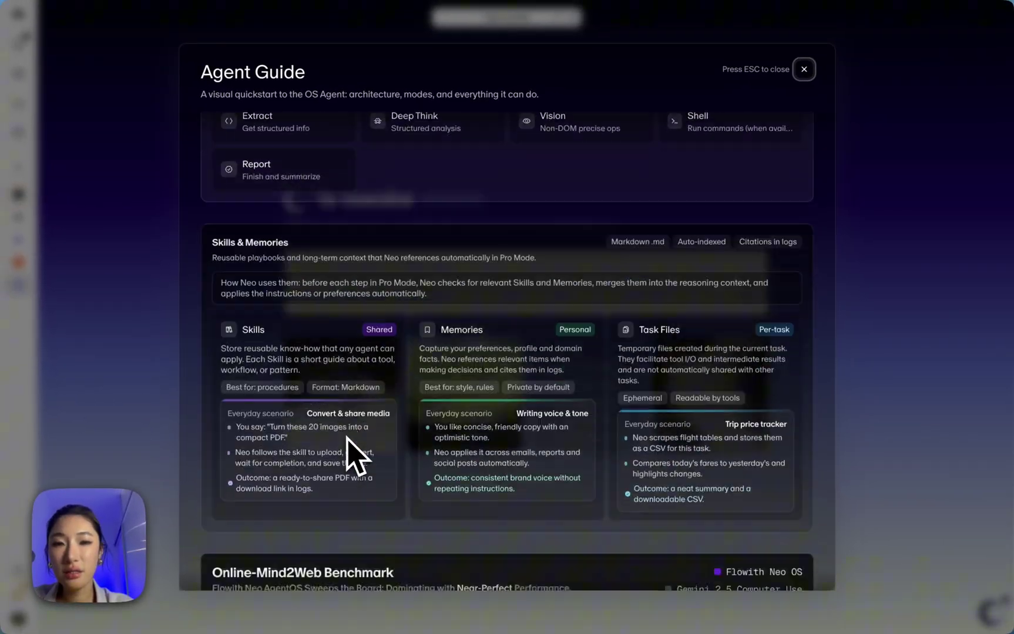
pyautogui.press('Escape')
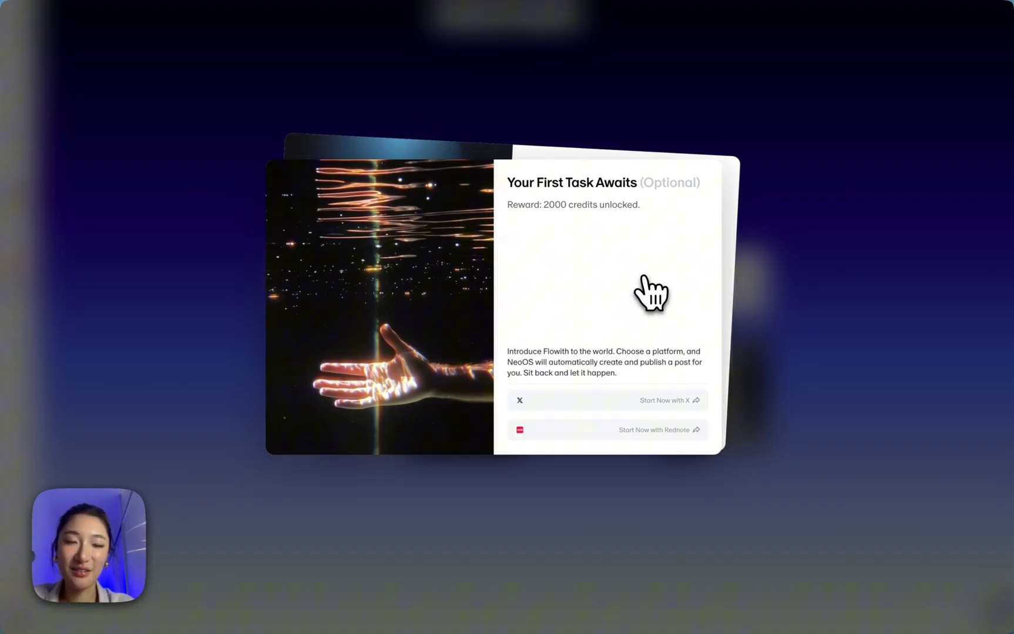
# Close the first-task modal, enable Dark Mode from the avatar menu, and review the invitation codes.
pyautogui.click(802, 271)
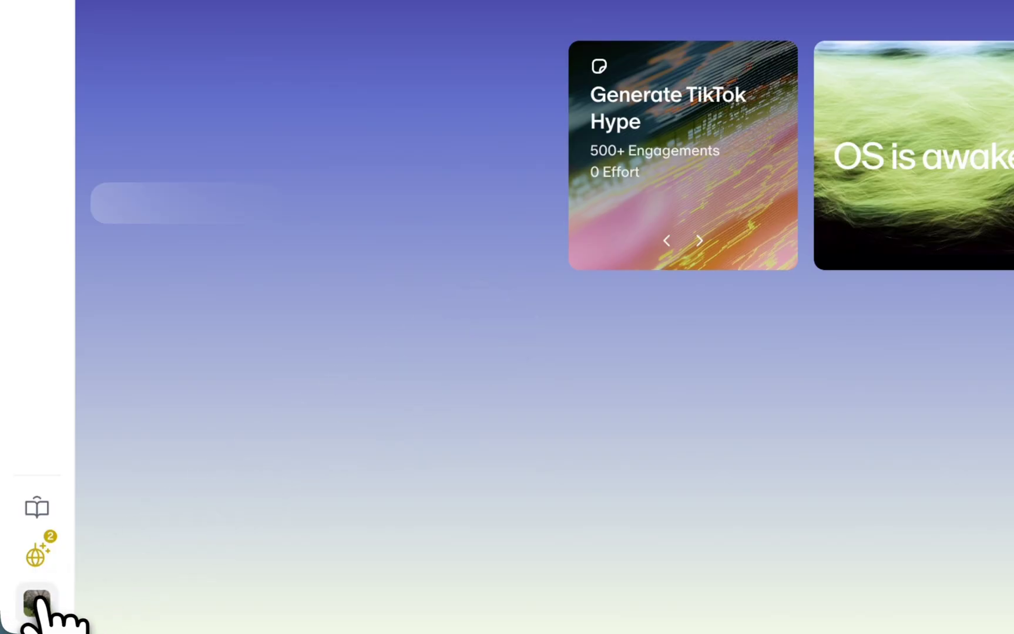
pyautogui.click(19, 619)
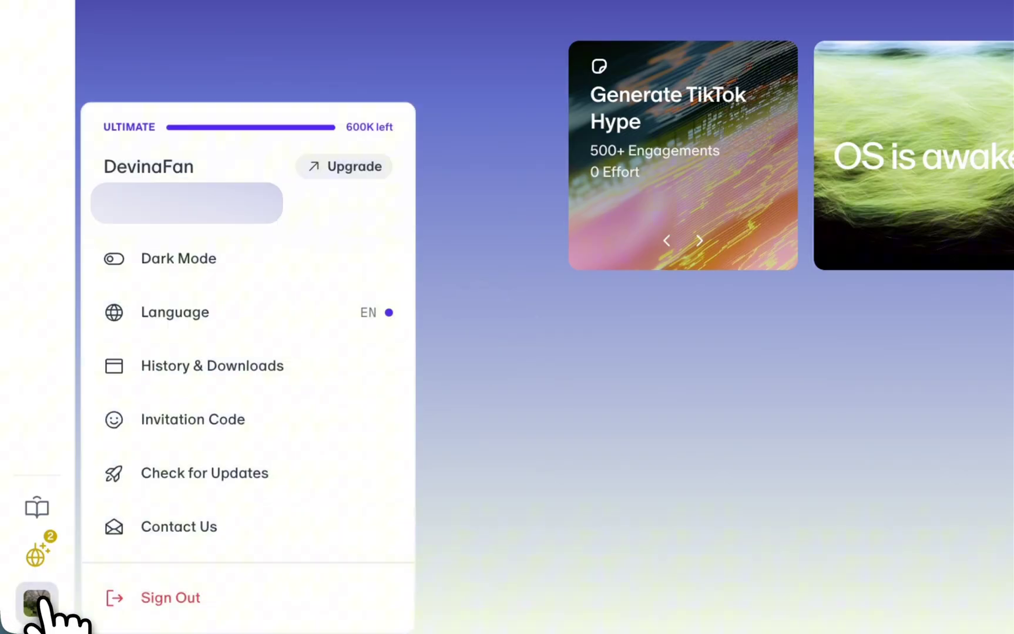
pyautogui.click(191, 264)
pyautogui.click(37, 606)
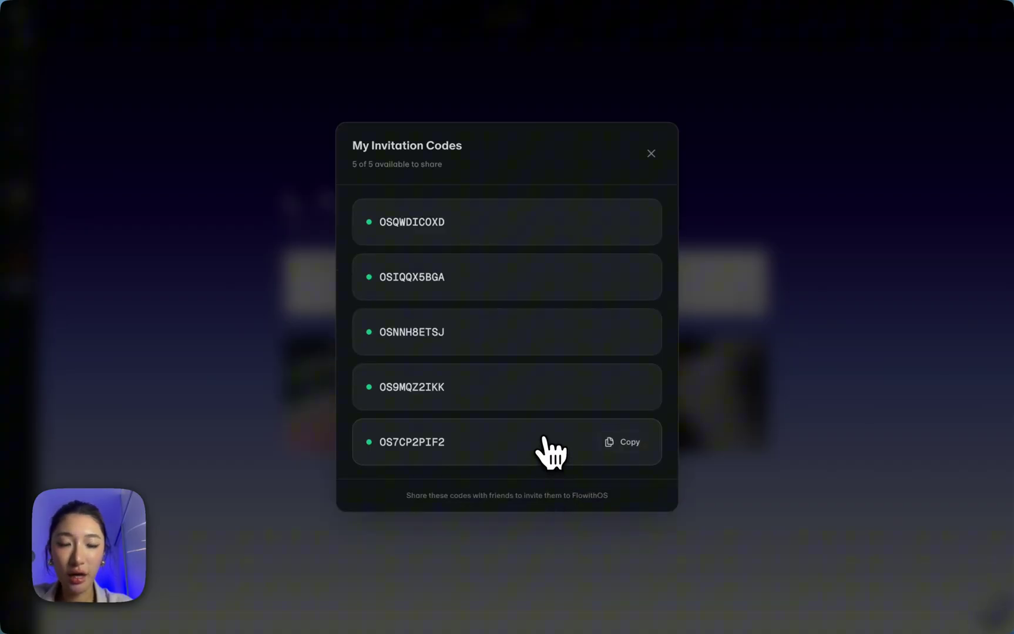
pyautogui.click(781, 247)
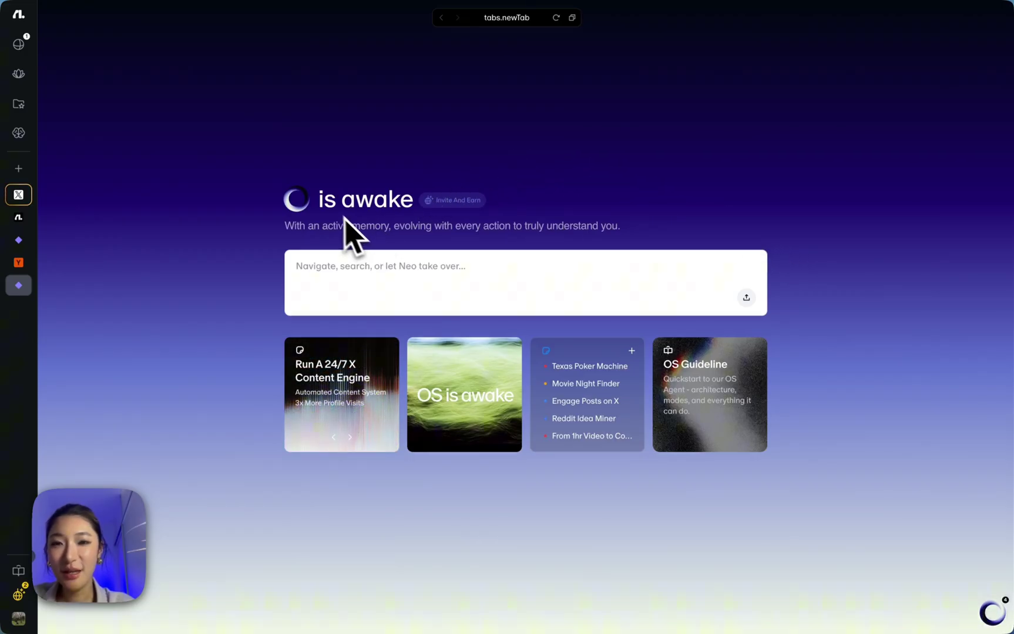
# Cycle the 'is awake' logo themes until the grey-green gradient background is applied.
pyautogui.click(299, 209)
pyautogui.click(281, 195)
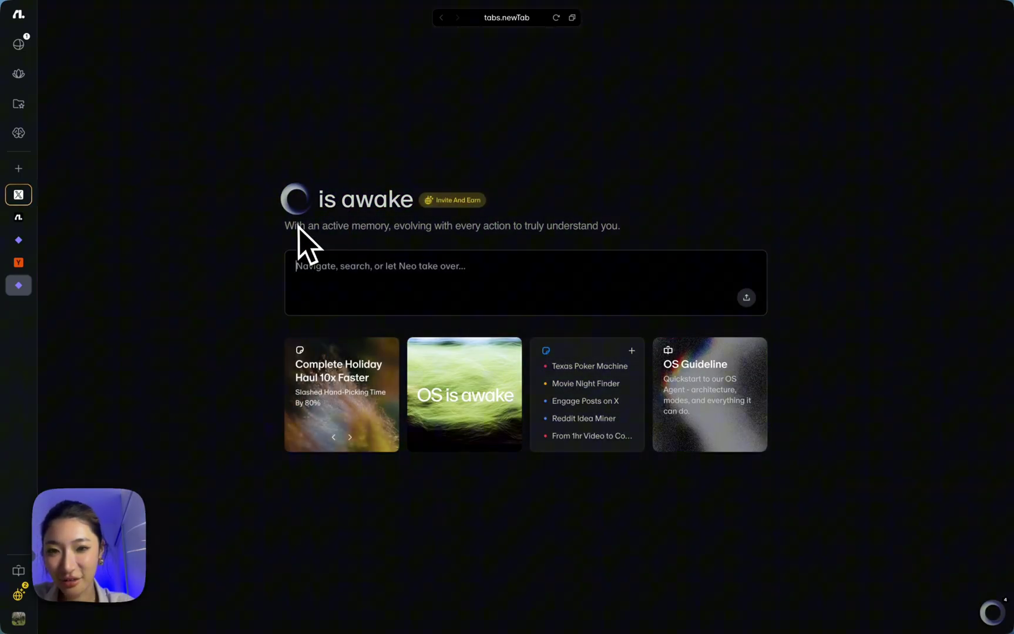
pyautogui.click(280, 194)
pyautogui.click(315, 190)
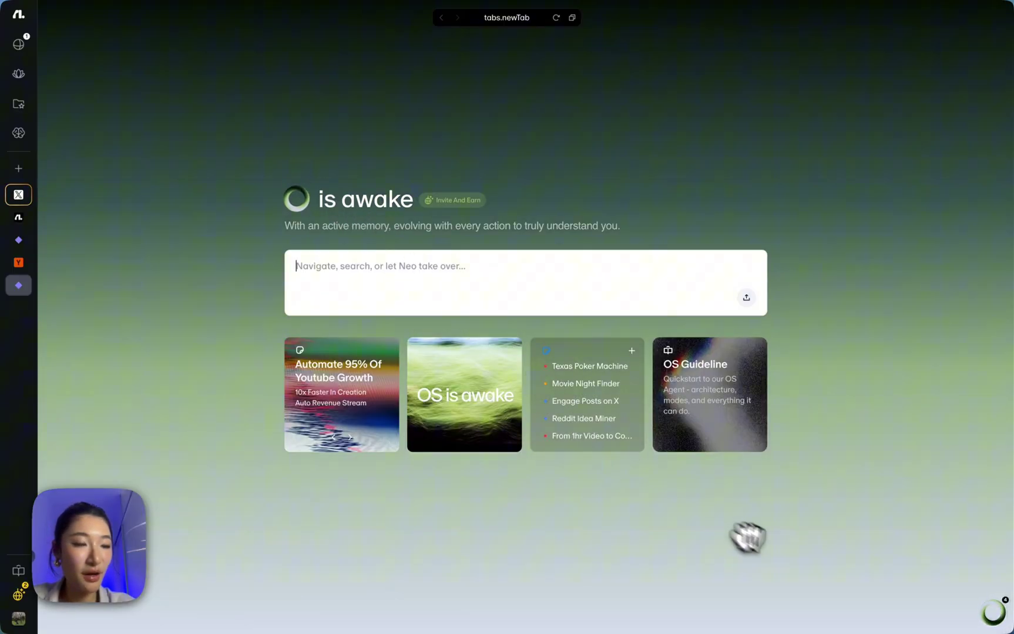
pyautogui.moveTo(975, 611)
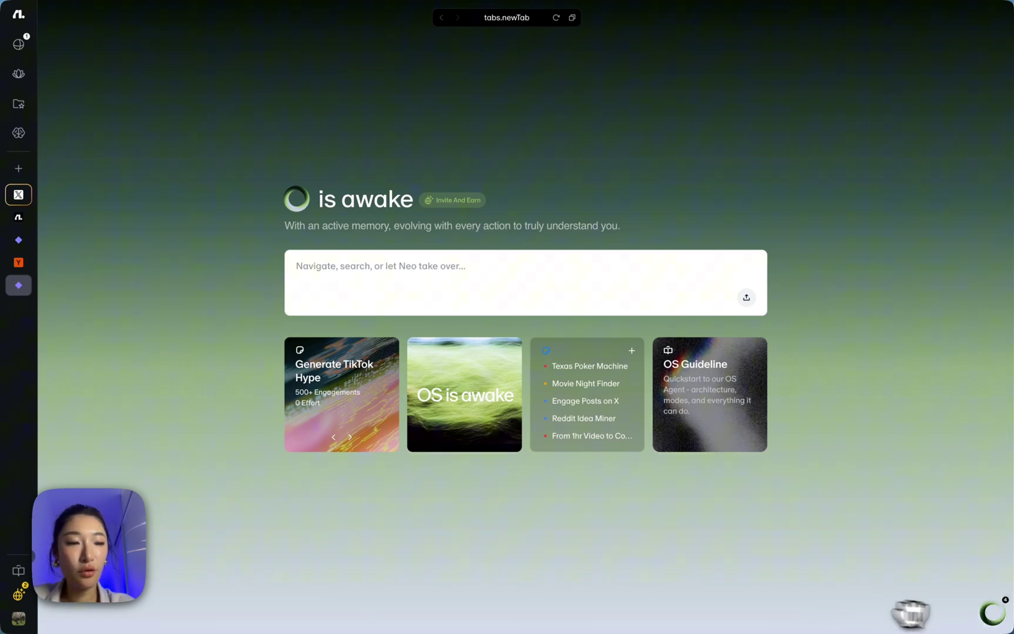
# Pick Run A 24/7 X Content Engine from the Neo widget's Preset list to start the 13-step task.
pyautogui.click(950, 616)
pyautogui.click(857, 613)
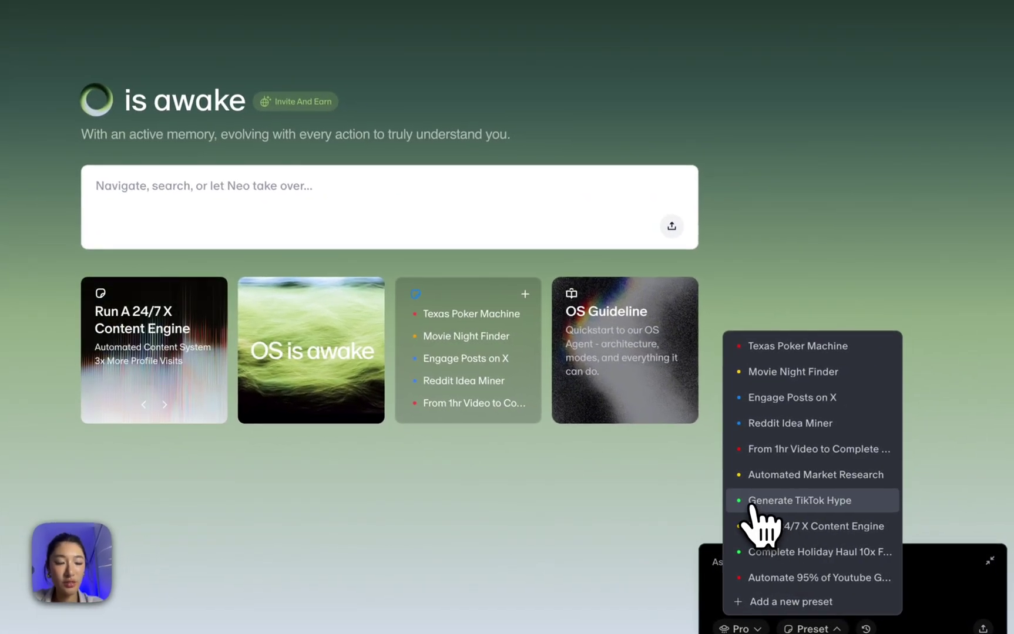
pyautogui.click(758, 578)
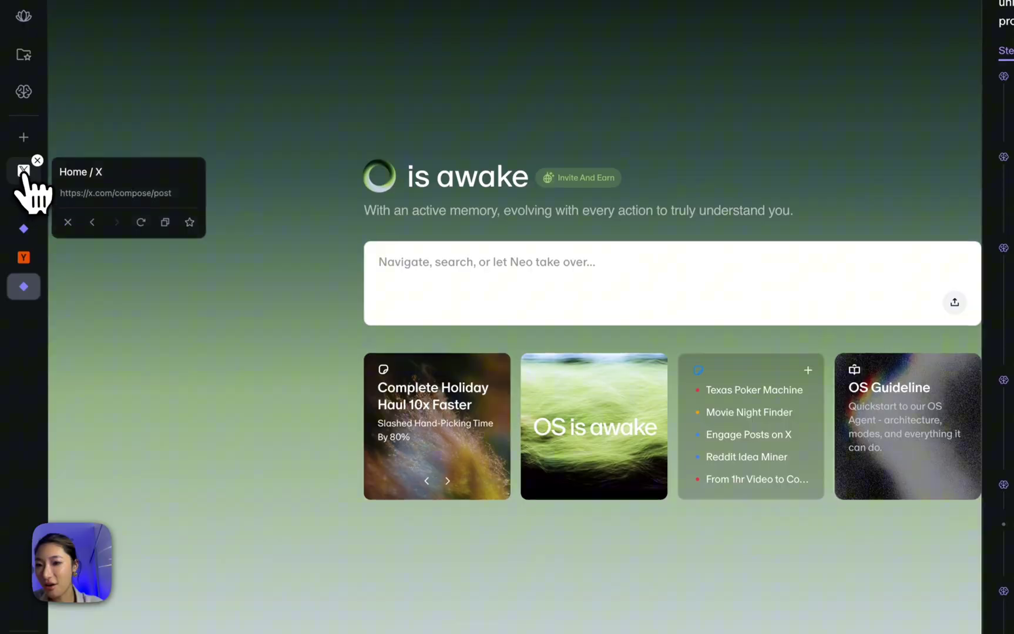
# Go to the X profile and scroll to the new Android post tagged #Android #TechStrategy.
pyautogui.click(27, 179)
pyautogui.scroll(4, 516, 265)
pyautogui.click(235, 452)
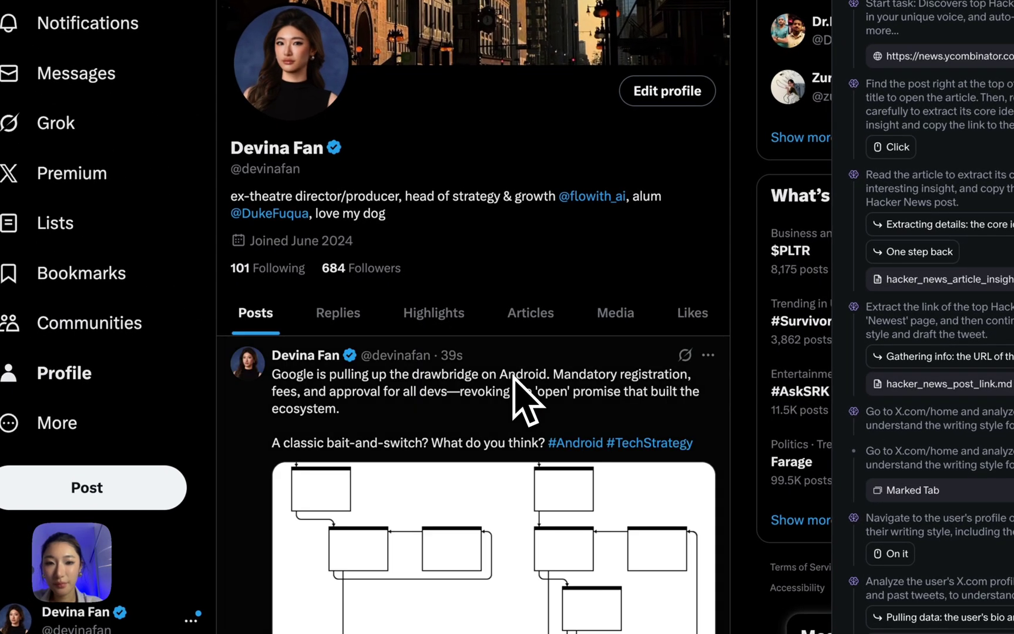
pyautogui.scroll(-3, 631, 430)
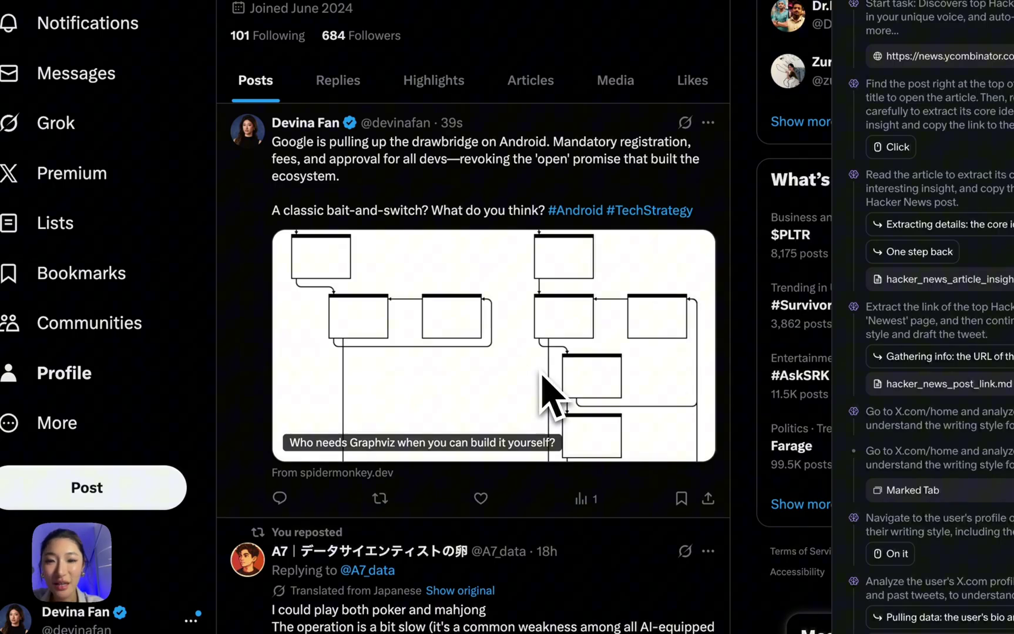
pyautogui.scroll(-3, 542, 375)
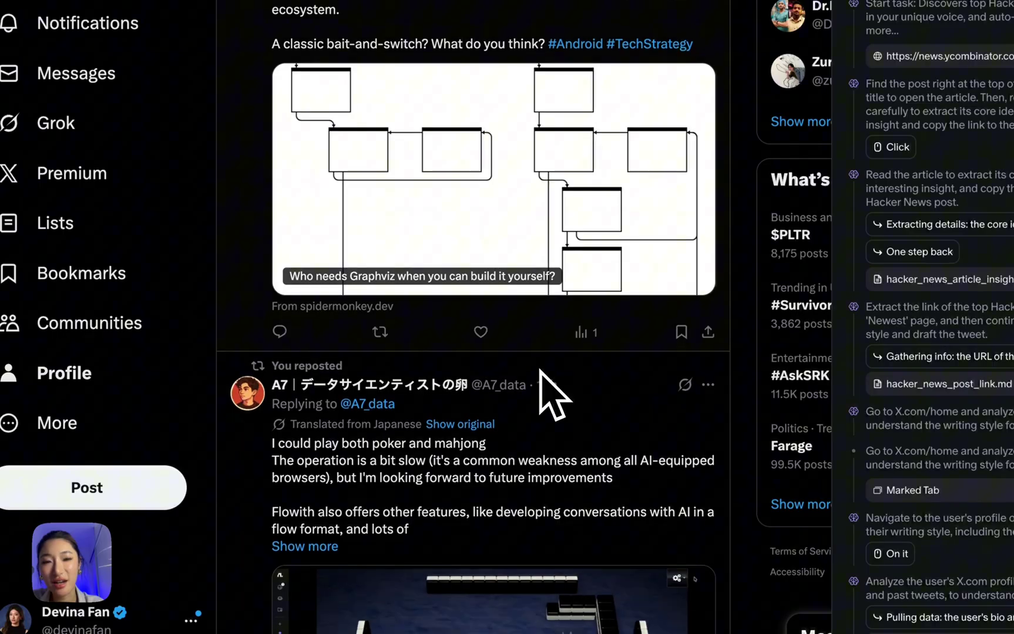